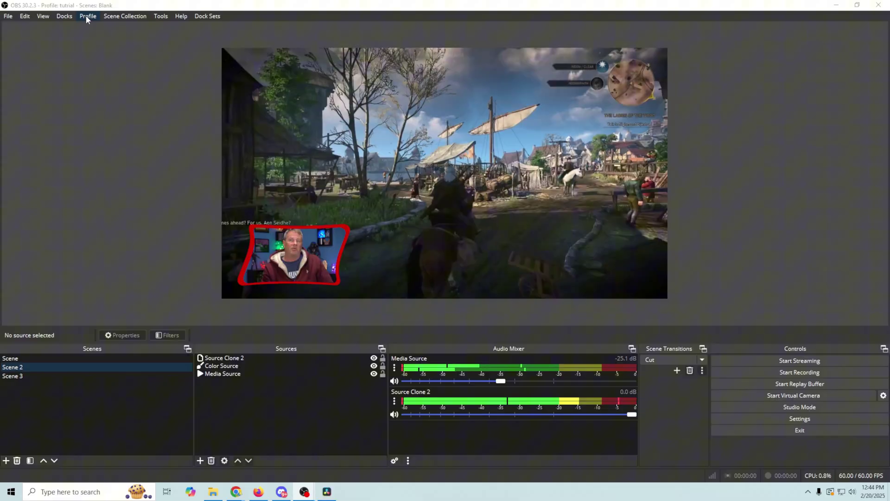
- Create a new profile named 'Twitch', leaving the auto-configuration wizard ticked
left_click(87, 17)
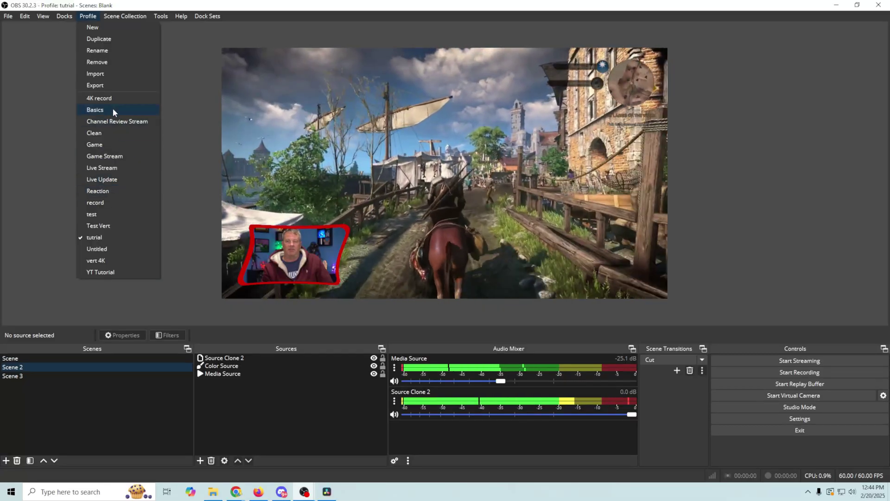
left_click(102, 32)
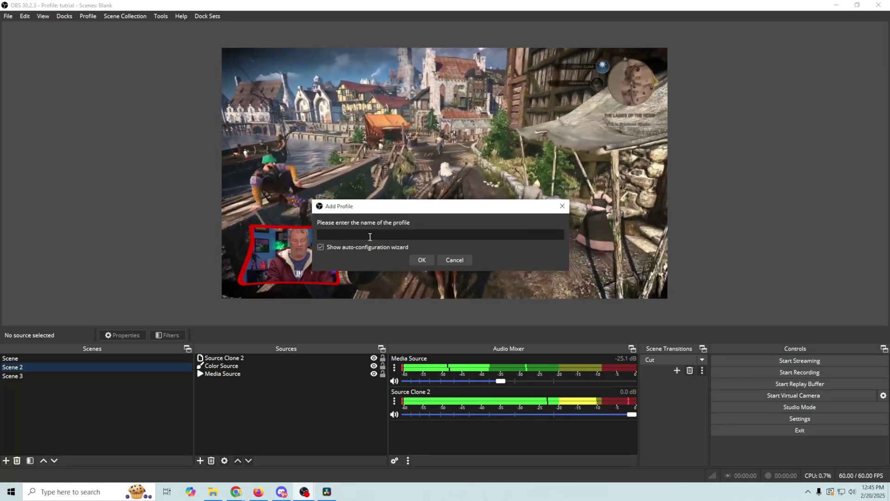
type("Twitch")
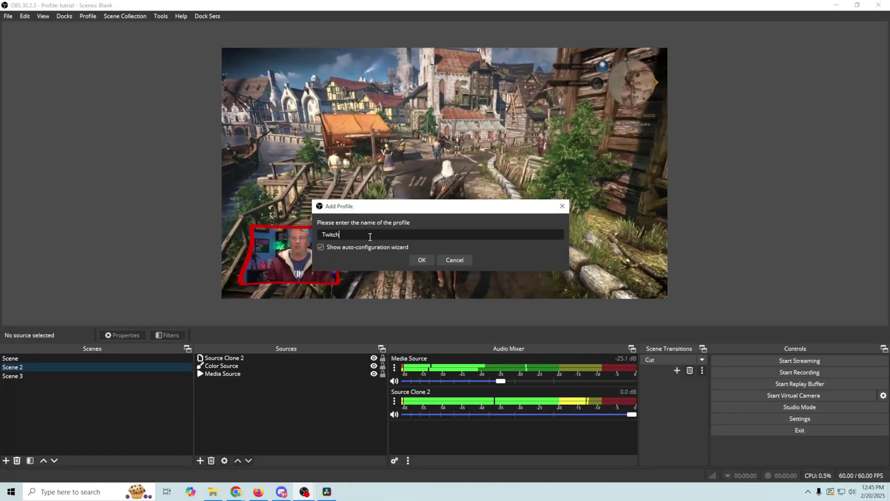
- Confirm the Twitch profile, keep 'Optimize for streaming', and keep the FPS preferring 60
left_click(422, 261)
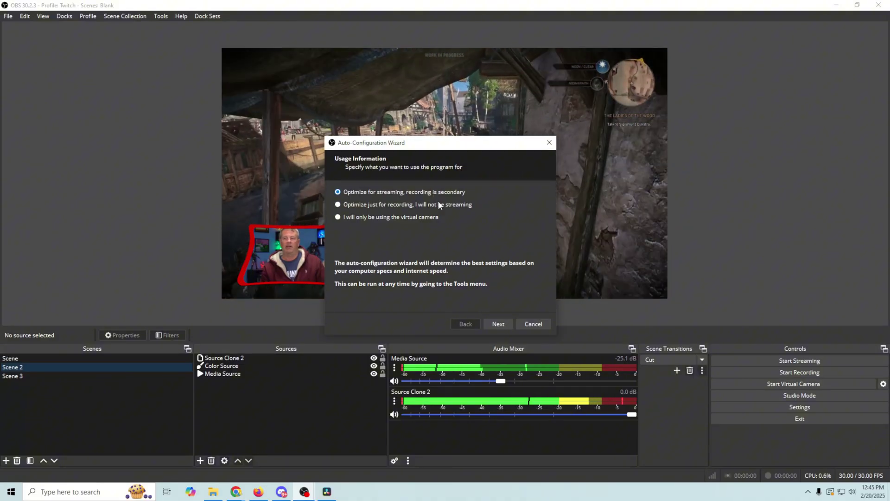
key("Return")
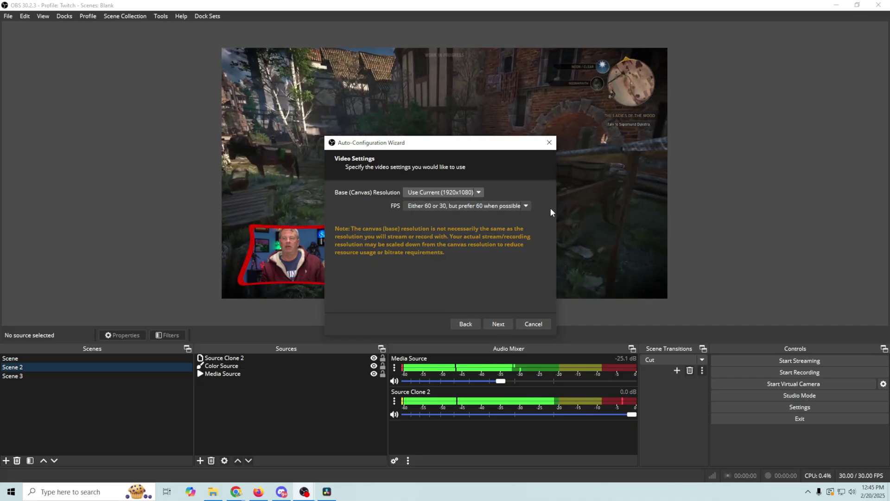
left_click(529, 206)
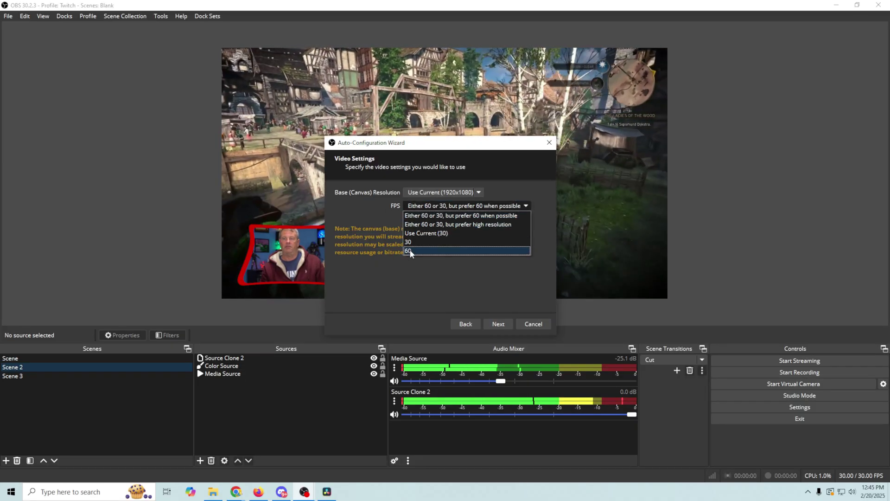
left_click(426, 216)
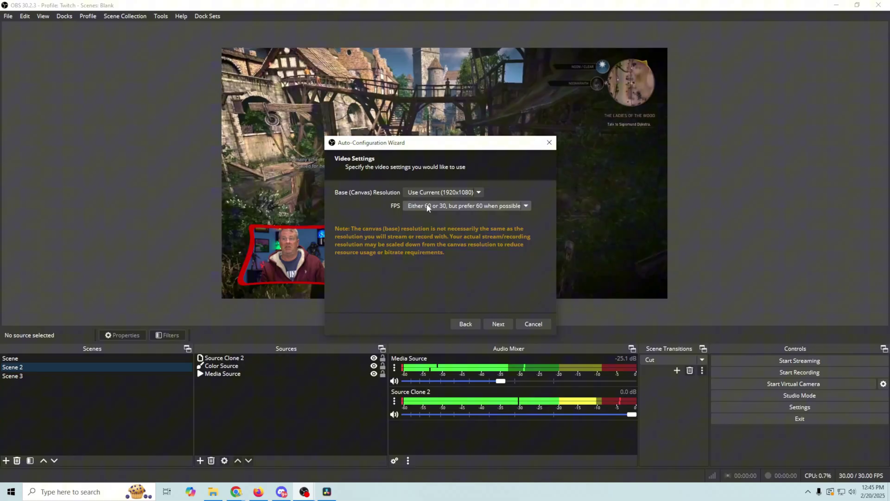
left_click(526, 205)
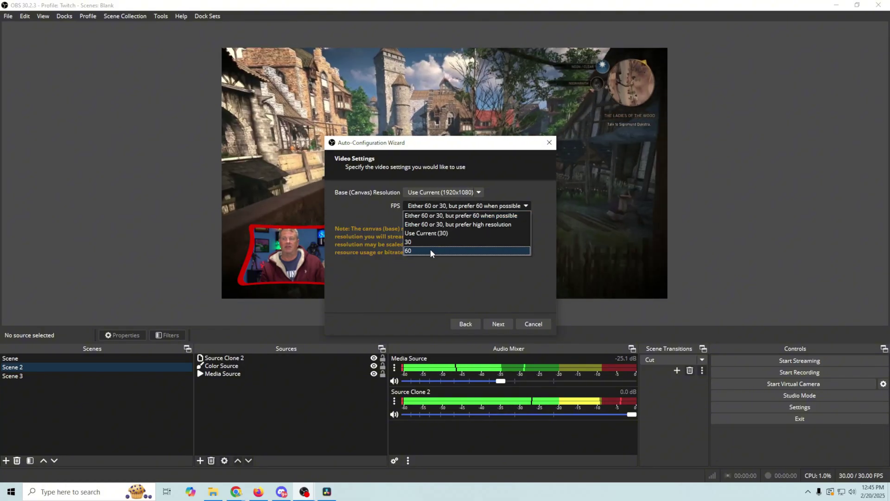
left_click(427, 215)
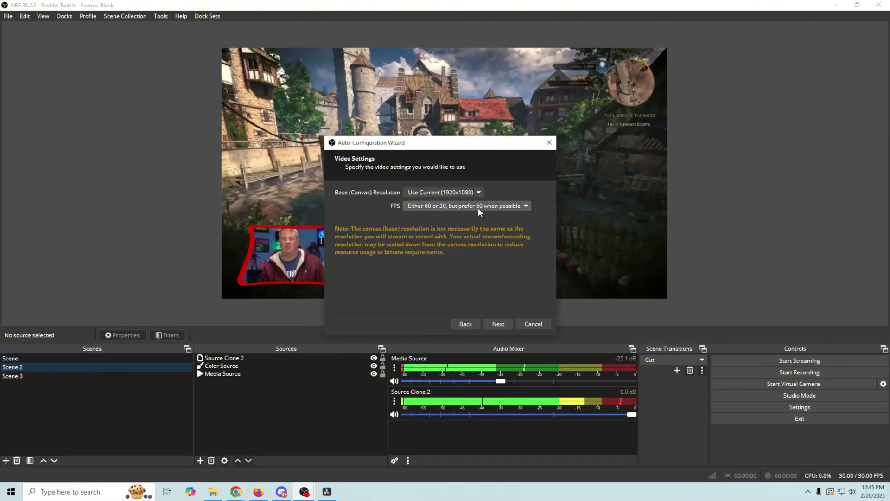
- Keep Twitch as the service, choose Connect Account, and enter the Twitch username and password
left_click(497, 324)
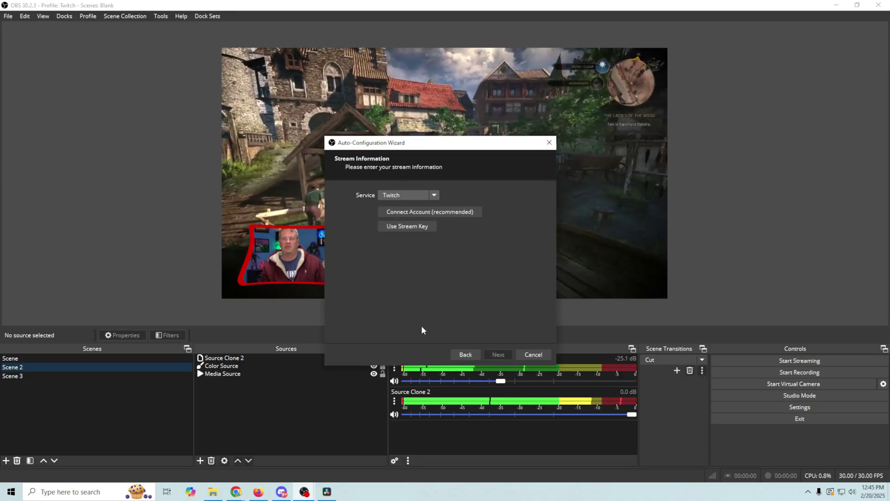
left_click(434, 195)
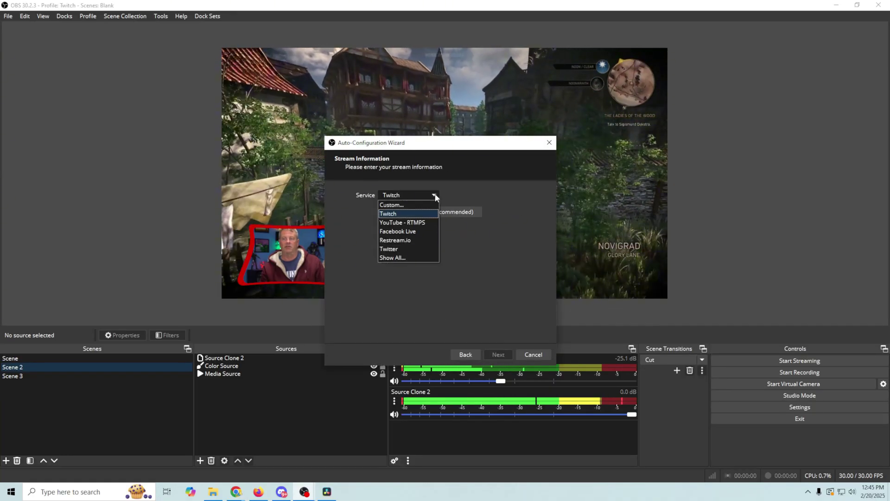
left_click(404, 211)
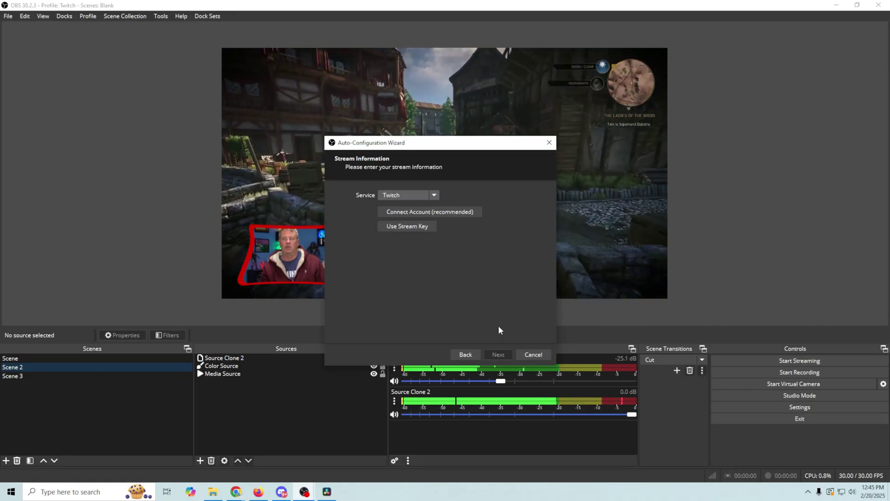
left_click(433, 213)
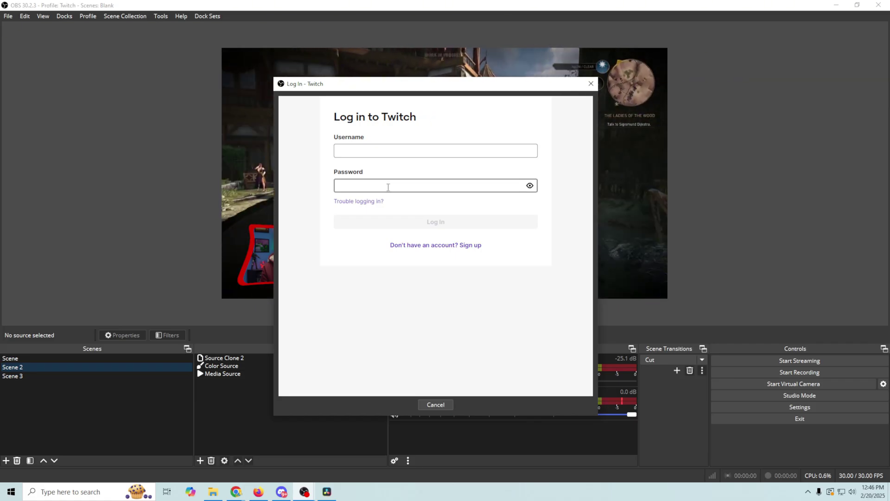
left_click(417, 148)
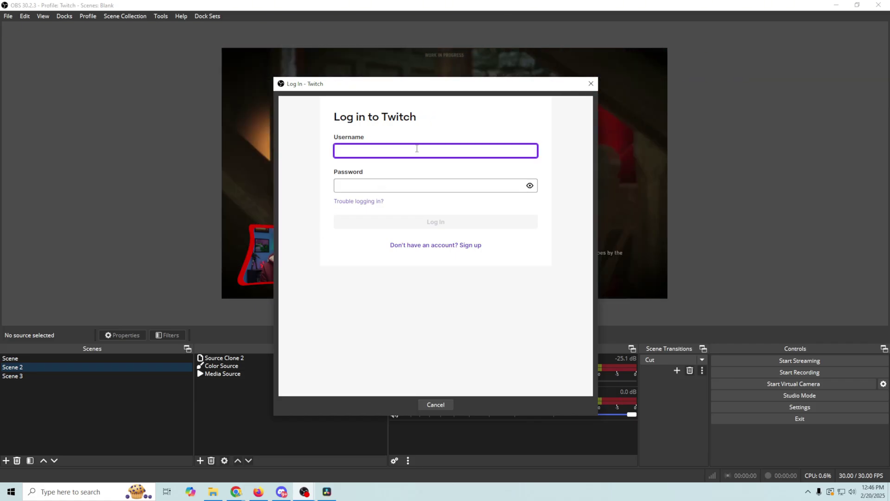
left_click(401, 188)
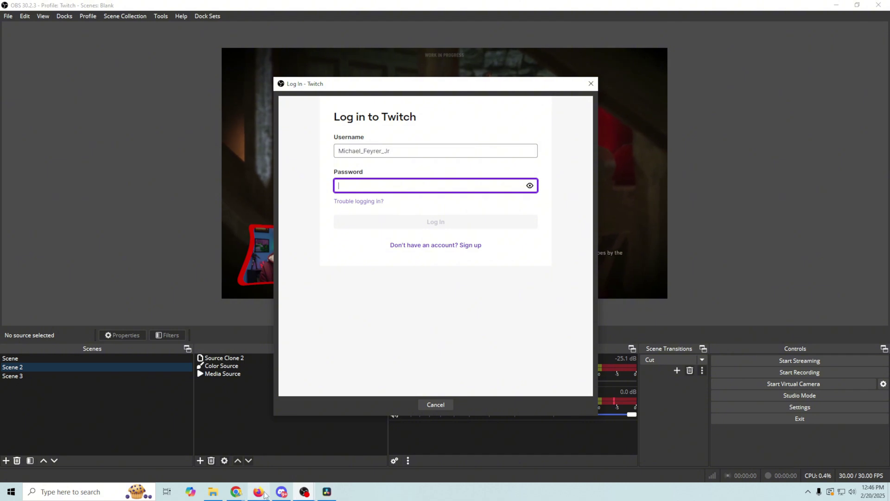
key("ctrl+v")
- Submit the Twitch login to connect the account
left_click(453, 225)
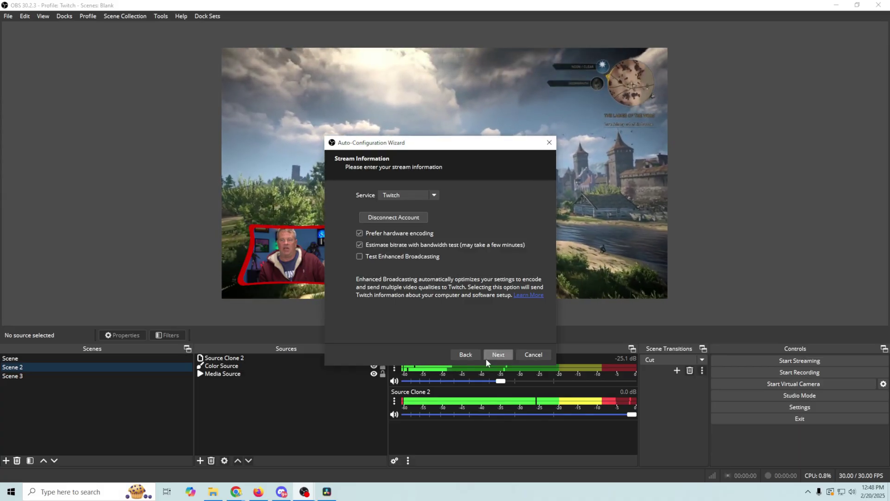
- Run the bandwidth test, apply the recommended 60 FPS settings, and reposition the floating Chat panel
left_click(488, 356)
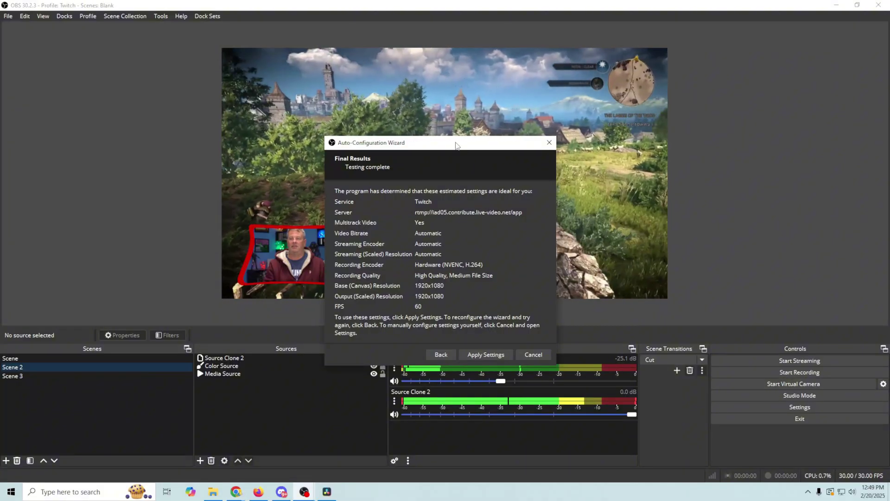
left_click_drag(456, 144, 448, 107)
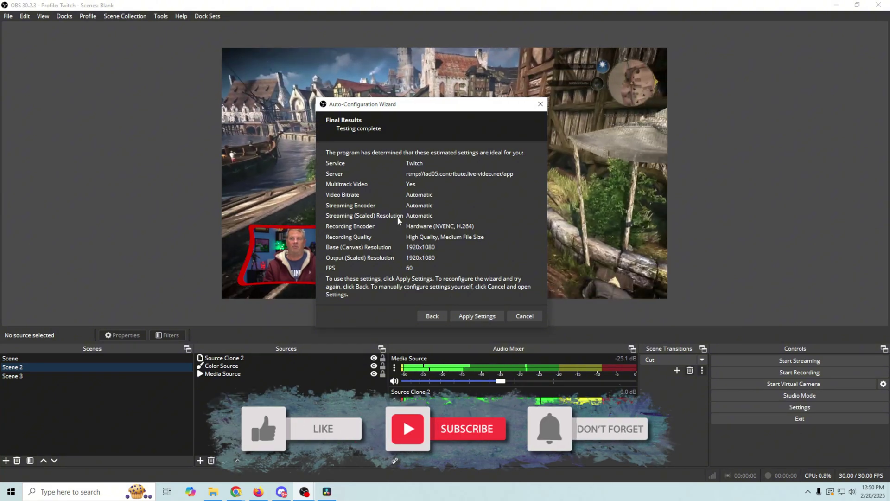
left_click(475, 316)
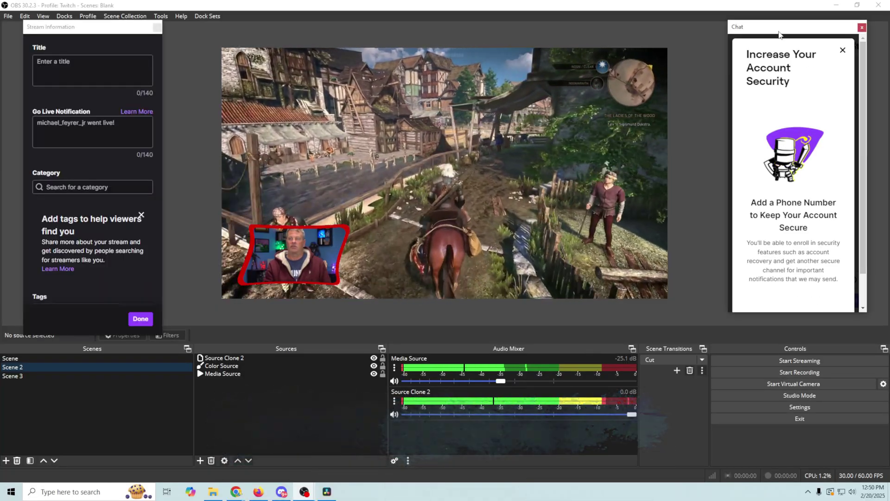
left_click_drag(778, 31, 871, 77)
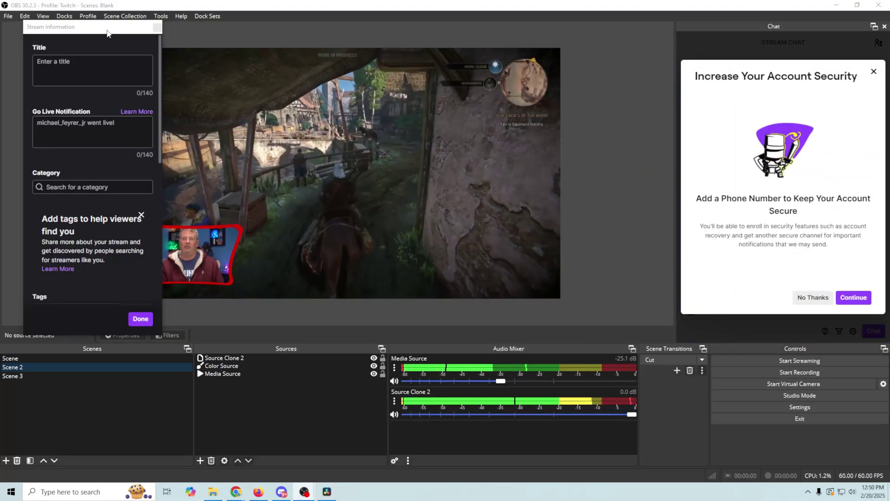
- Dock Stream Information on the left edge and decline the Twitch security prompt in Chat
left_click_drag(113, 41, 19, 116)
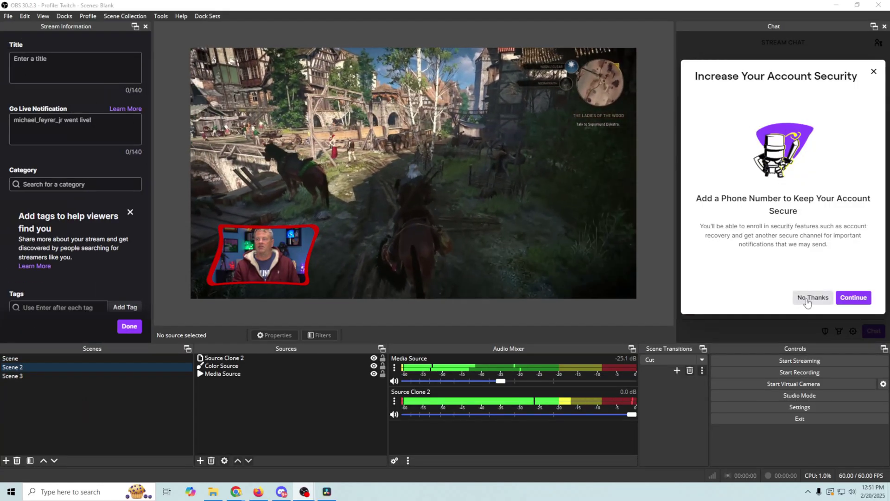
left_click(798, 303)
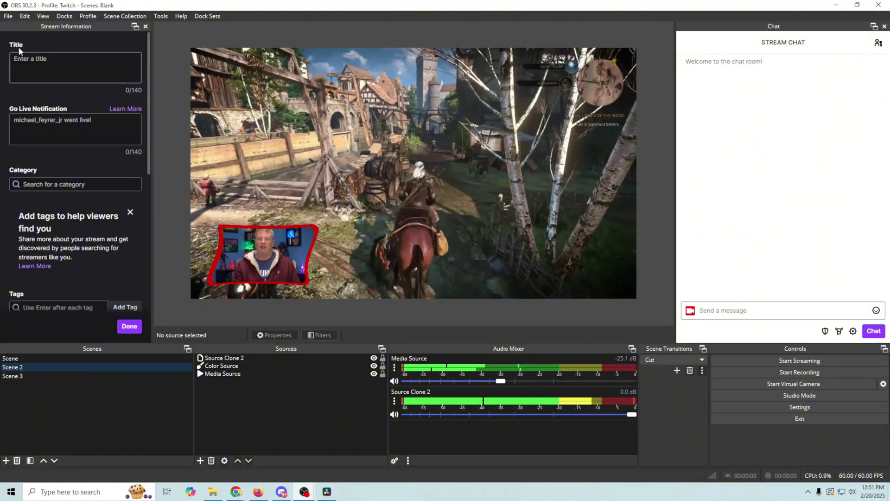
scroll(58, 248, "down", 2)
scroll(58, 249, "down", 5)
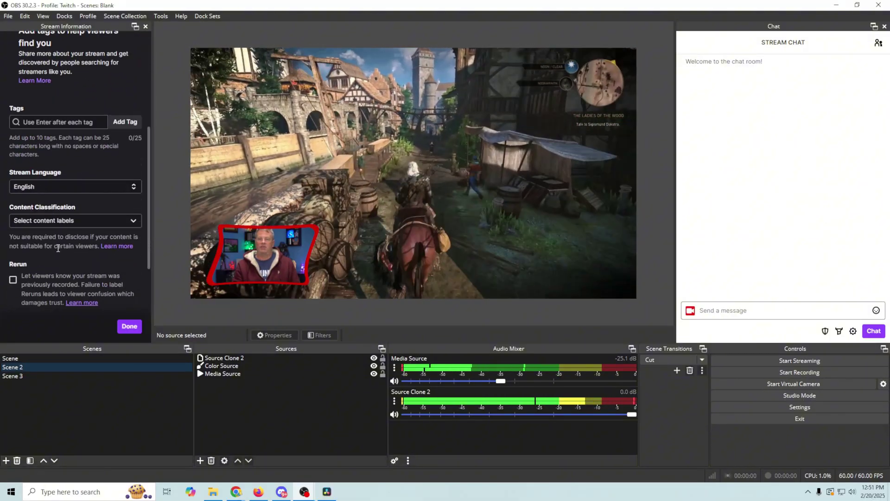
scroll(58, 248, "up", 6)
scroll(58, 249, "up", 1)
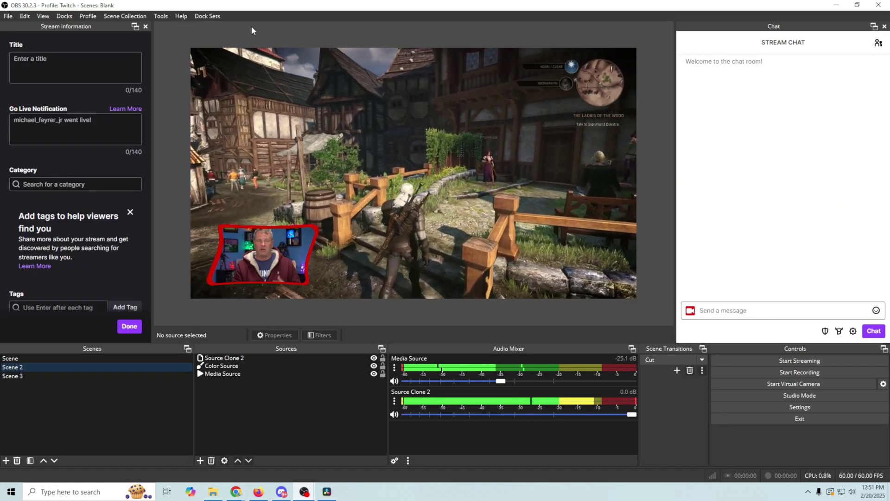
- Open the Aitum Multistream dock, dock it above Chat on the right, and enlarge it
left_click(60, 18)
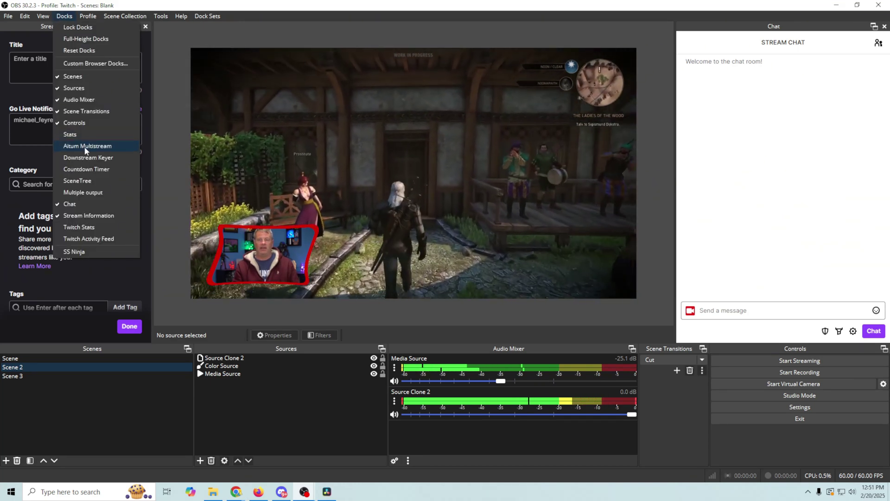
left_click(87, 146)
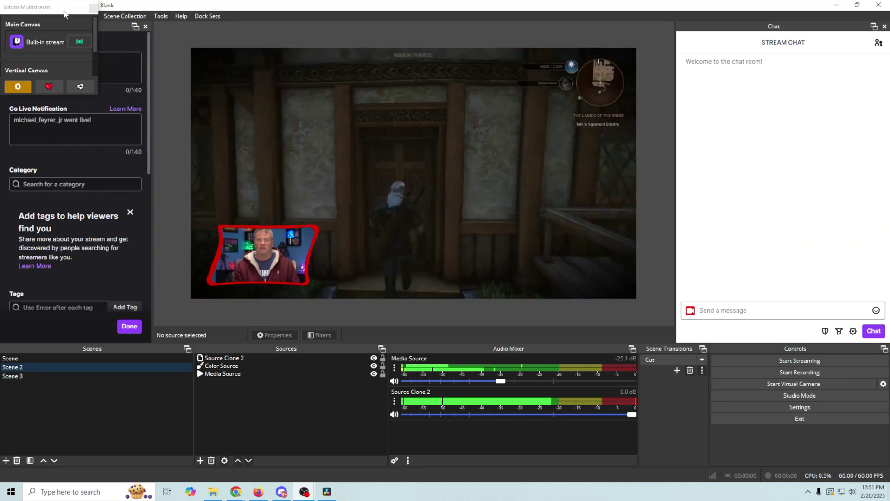
left_click_drag(64, 9, 772, 72)
left_click_drag(798, 113, 798, 199)
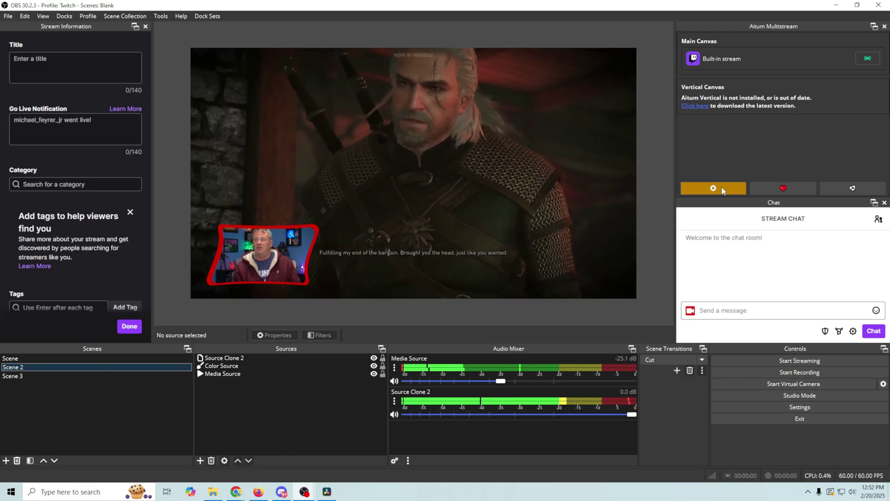
- In Aitum settings, add a new Main Canvas output using the YouTube service
left_click(722, 190)
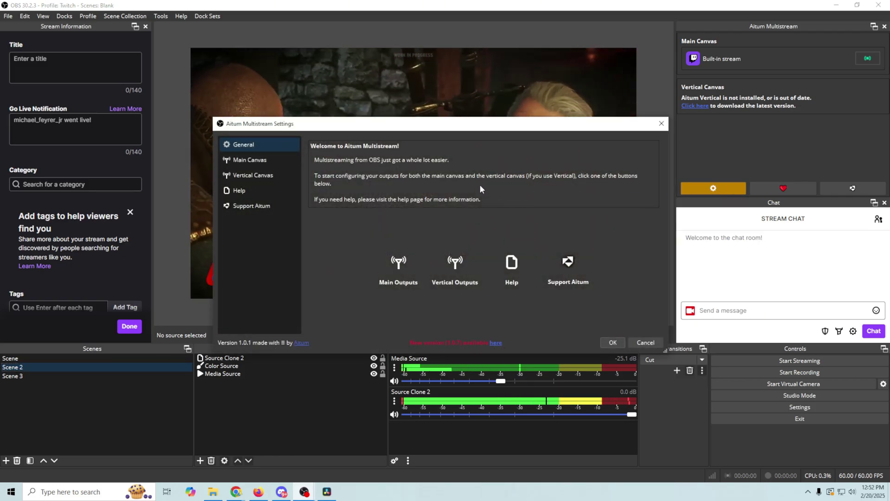
left_click(259, 163)
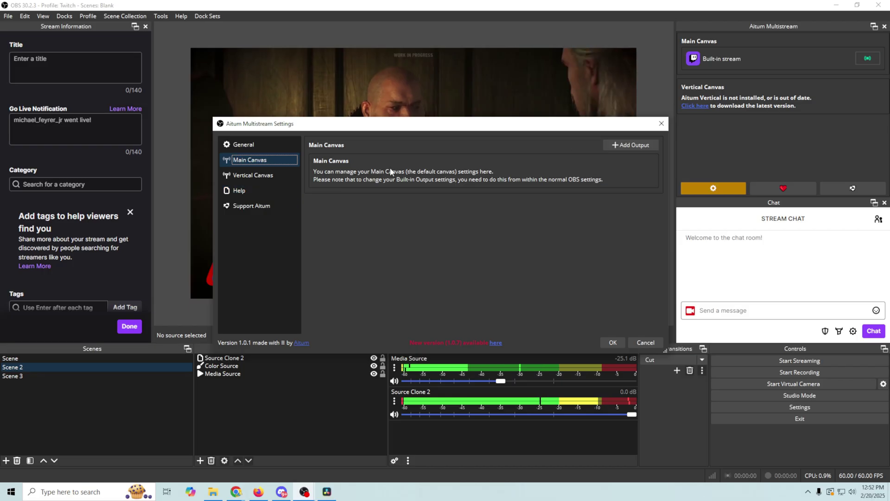
left_click(624, 147)
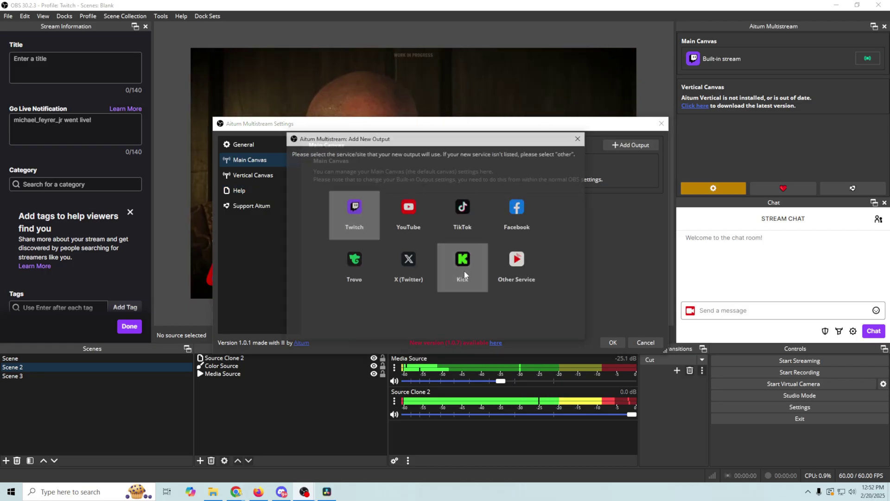
left_click(410, 207)
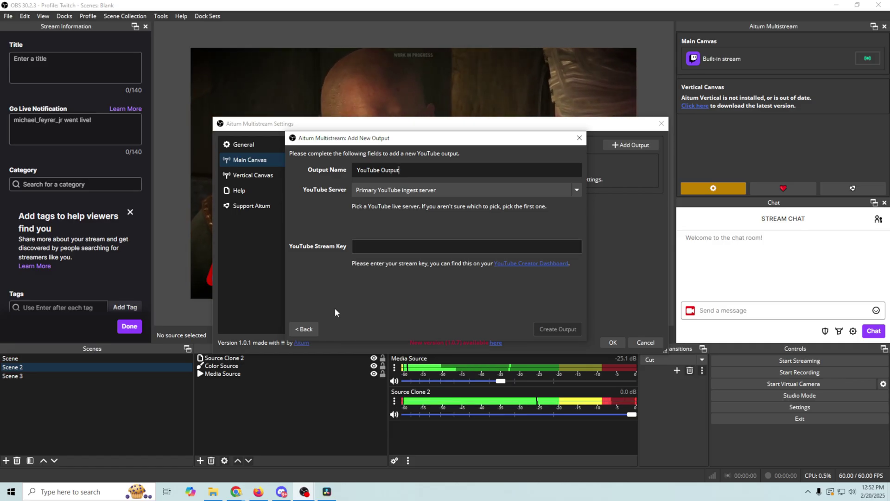
- Copy the 'trivia test' stream key from YouTube Studio into OBS's YouTube Stream Key field
key("alt+Tab")
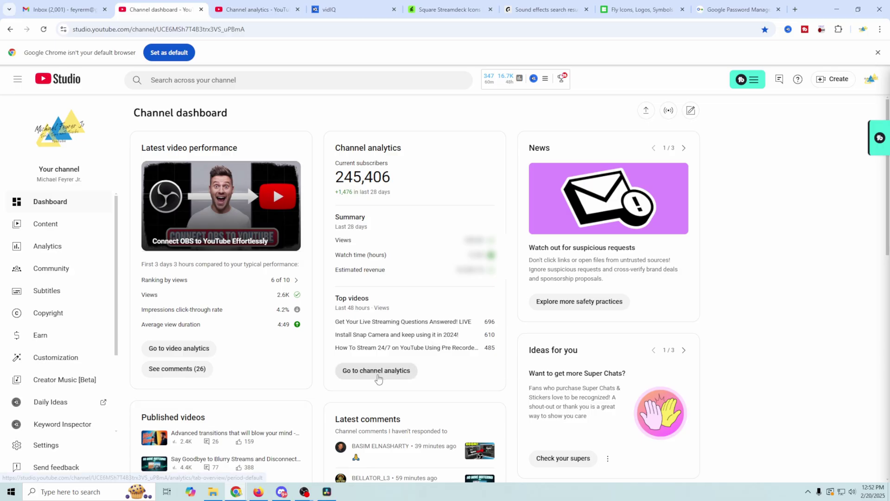
left_click(671, 114)
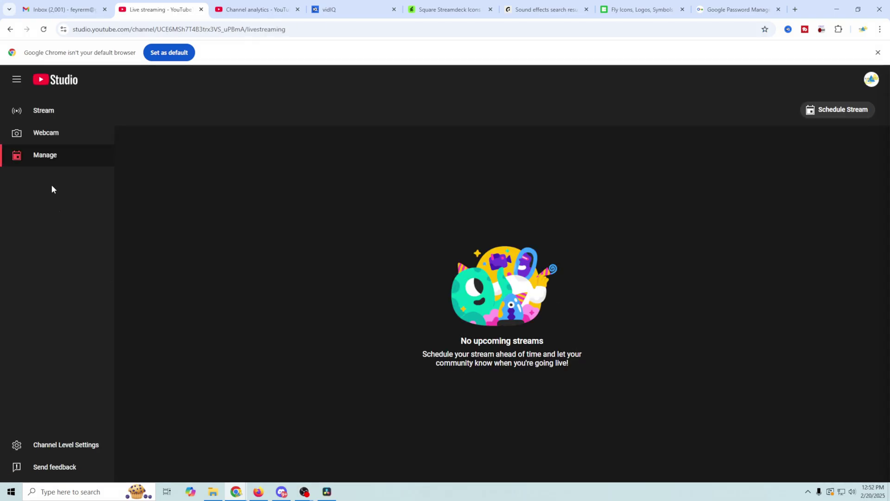
left_click(54, 116)
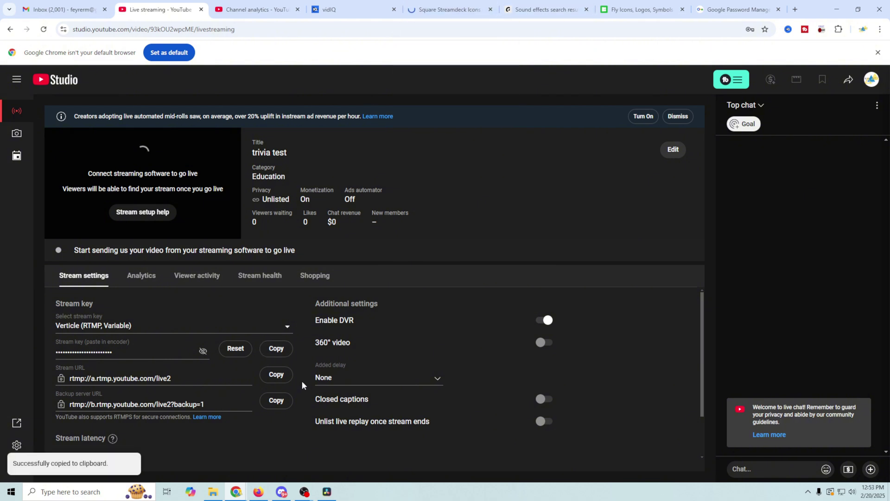
left_click(260, 450)
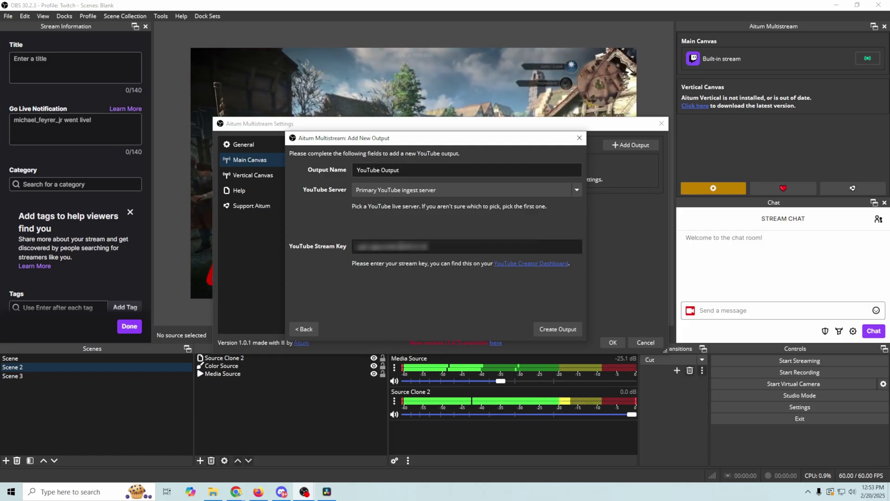
- Create the YouTube Output and close the Aitum Multistream Settings with OK
left_click(559, 330)
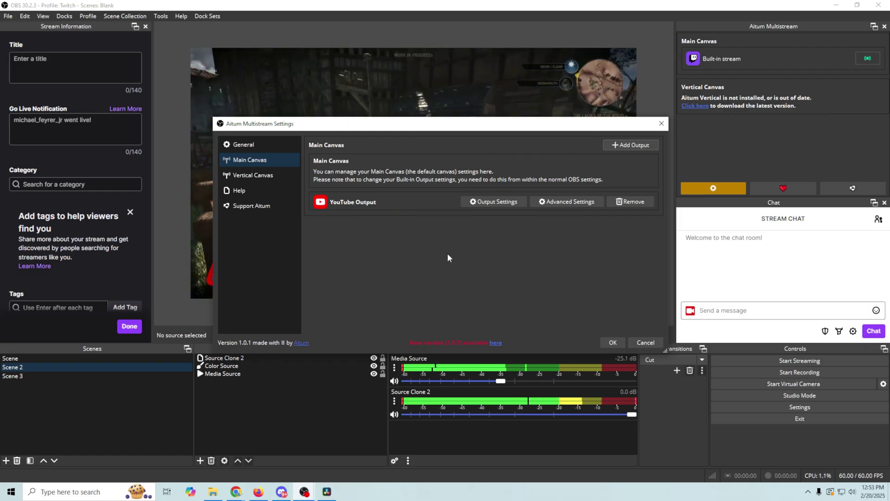
left_click(607, 343)
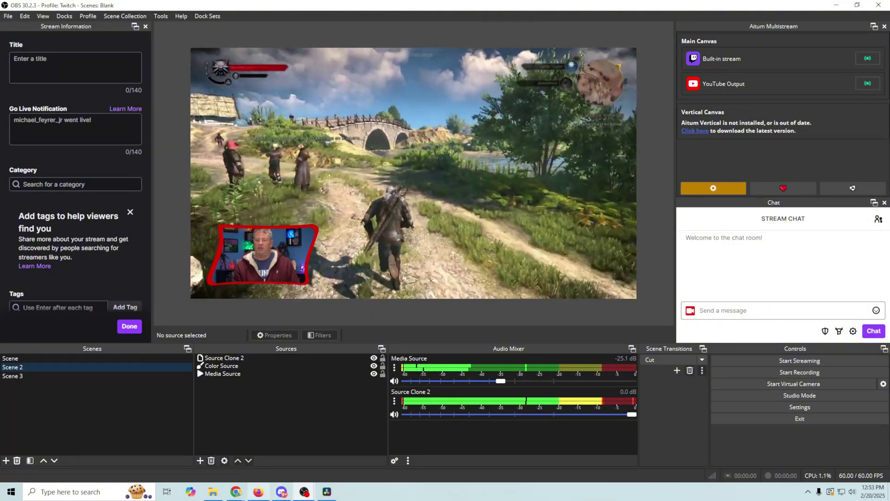
mouse_move(236, 491)
left_click(205, 442)
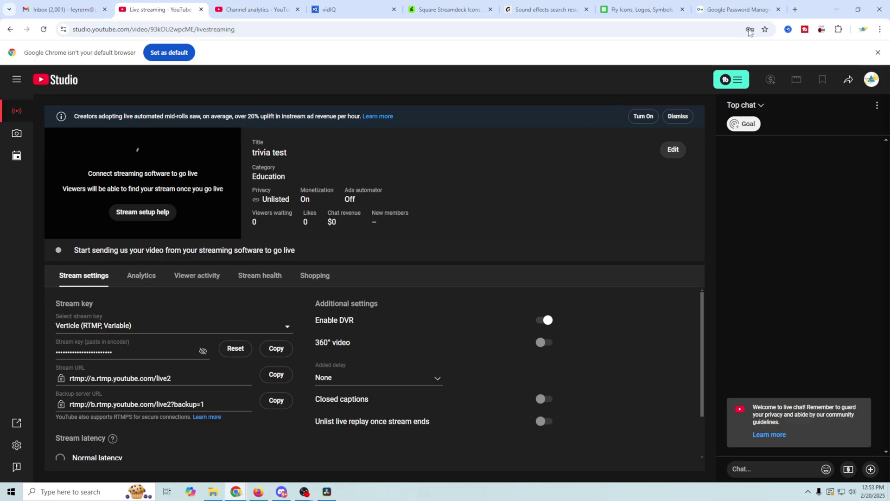
left_click(837, 13)
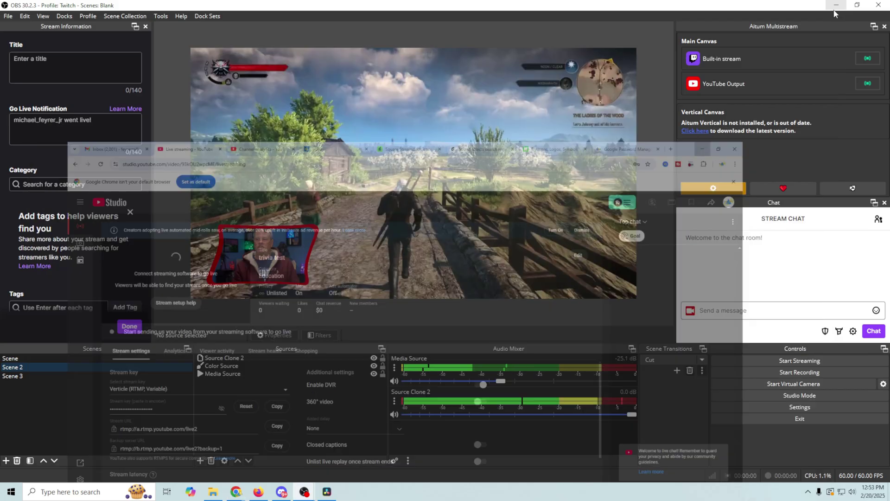